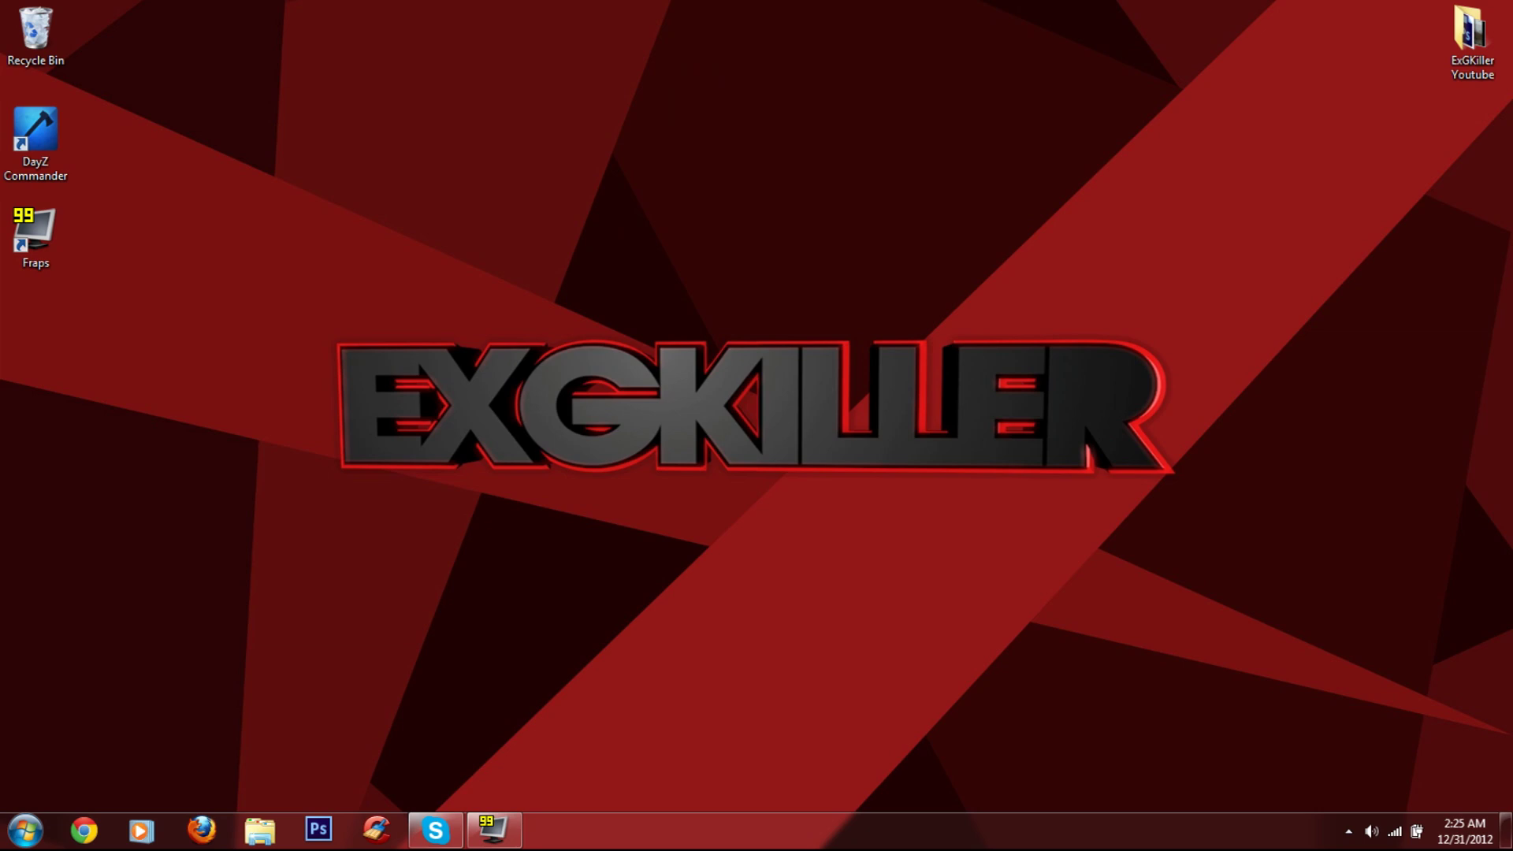
Step: Open the ArmA 2 folder in the Documents library
key(super)
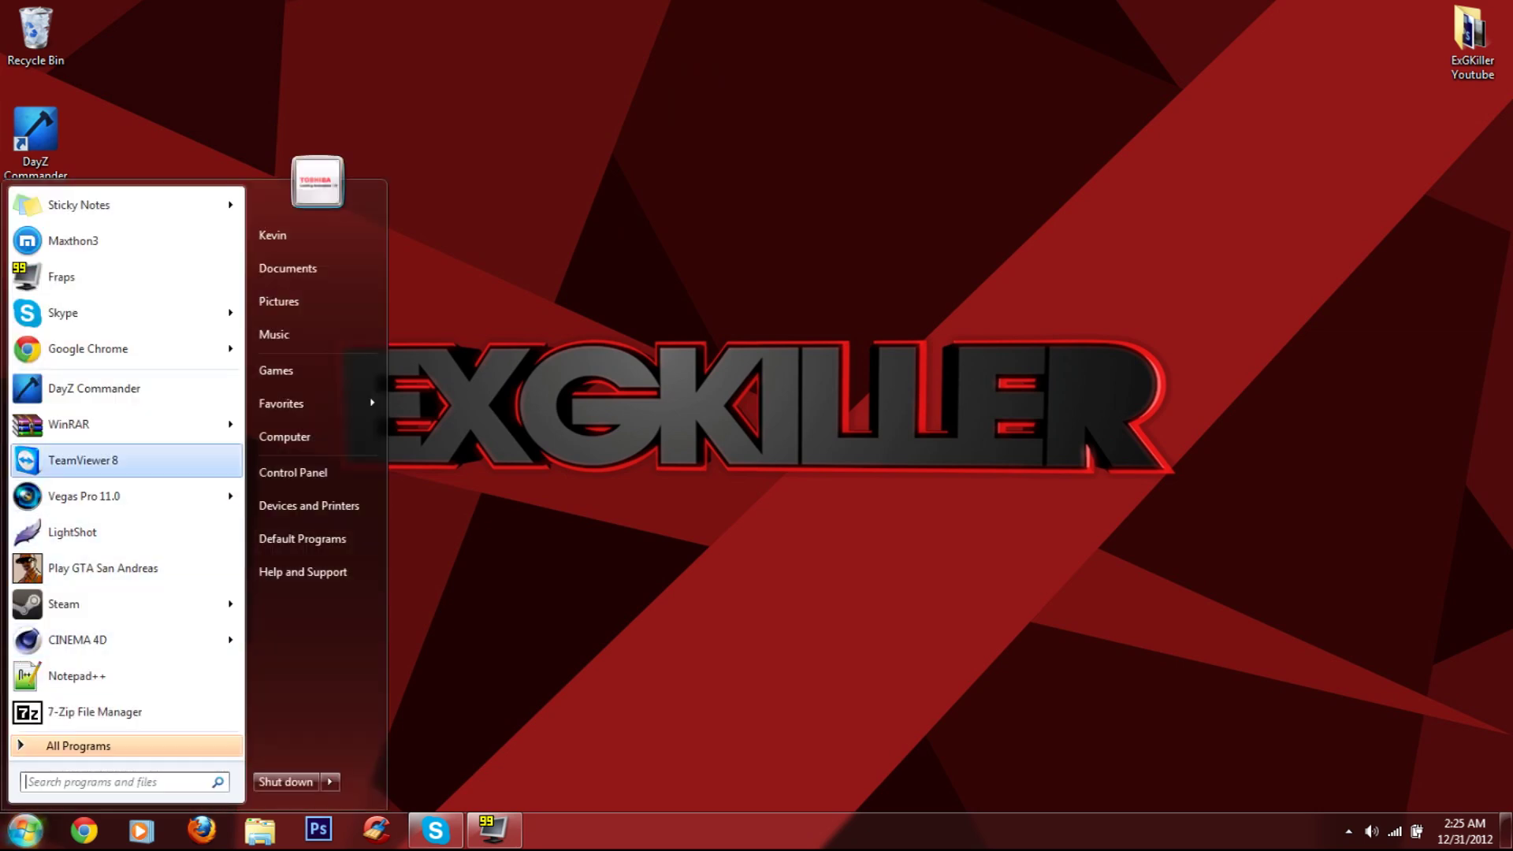
click(288, 274)
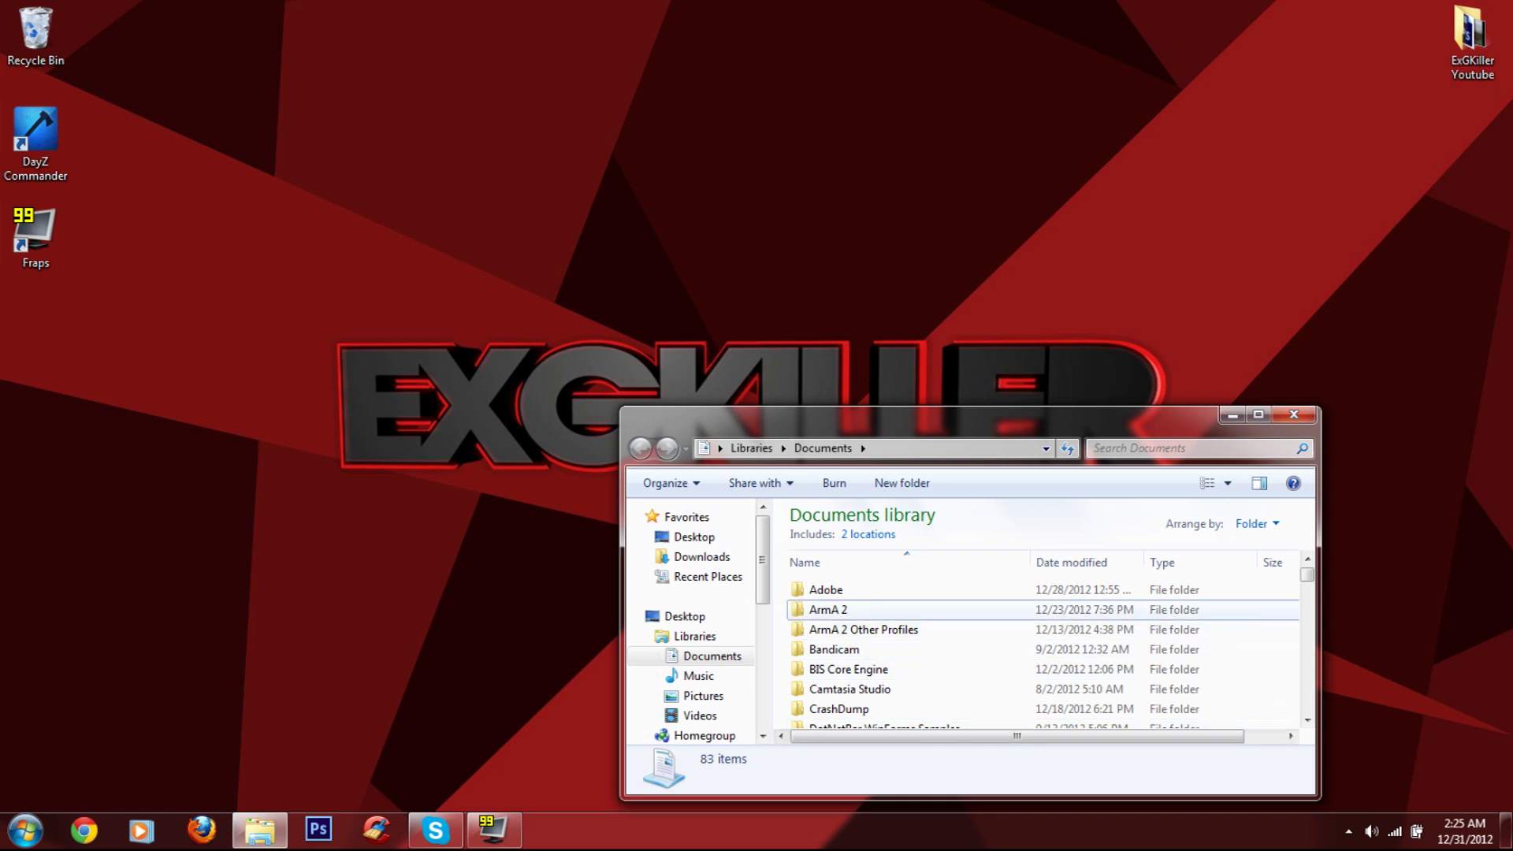
double_click(827, 609)
scroll(906, 615, down, 2)
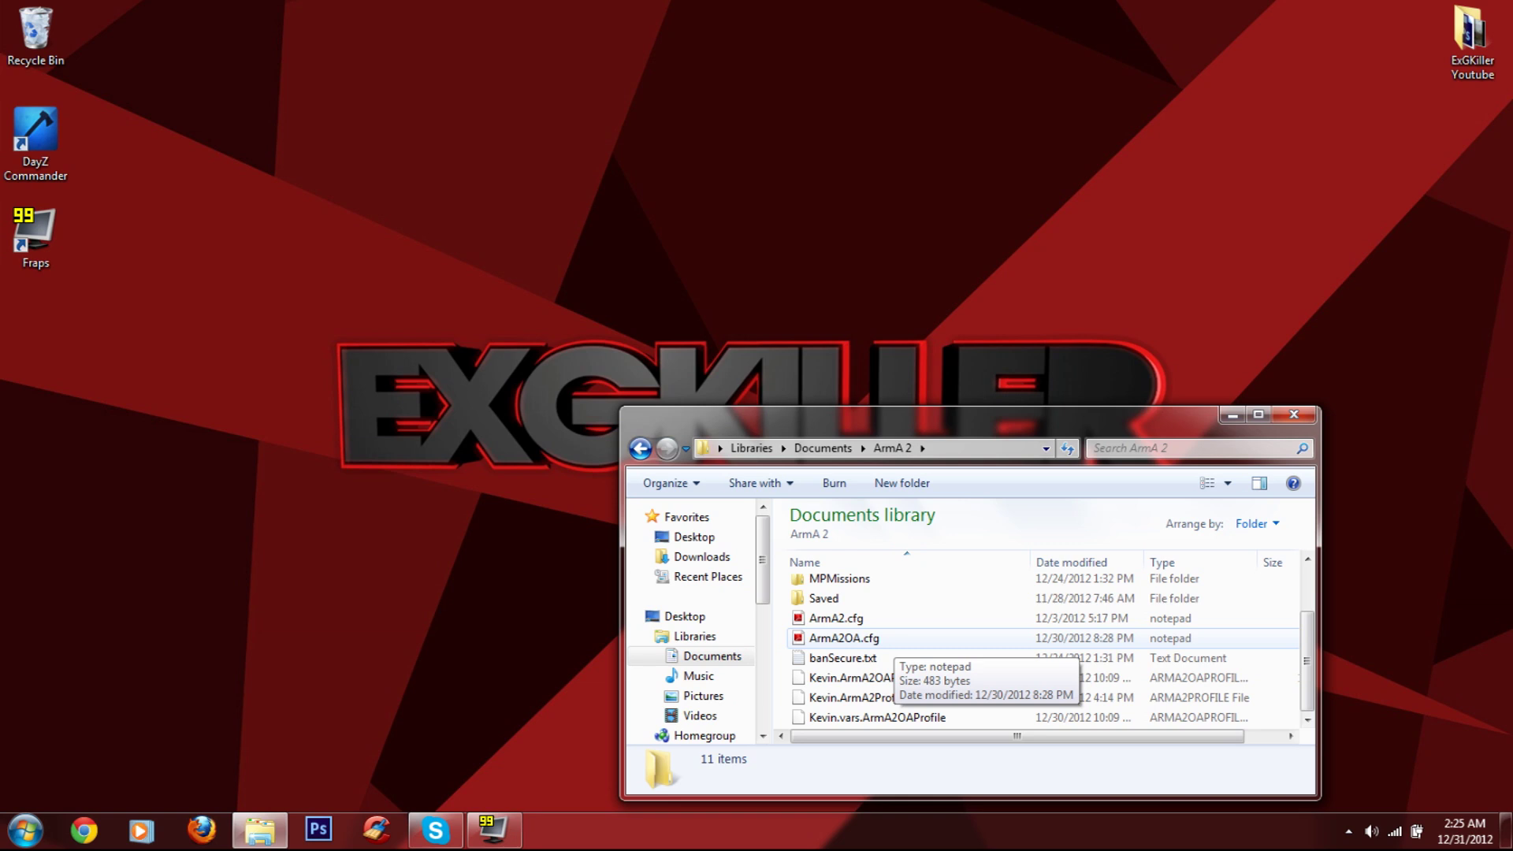
Step: Locate and select the ArmA2.cfg and ArmA2OA.cfg configuration files in the ArmA 2 folder
click(893, 638)
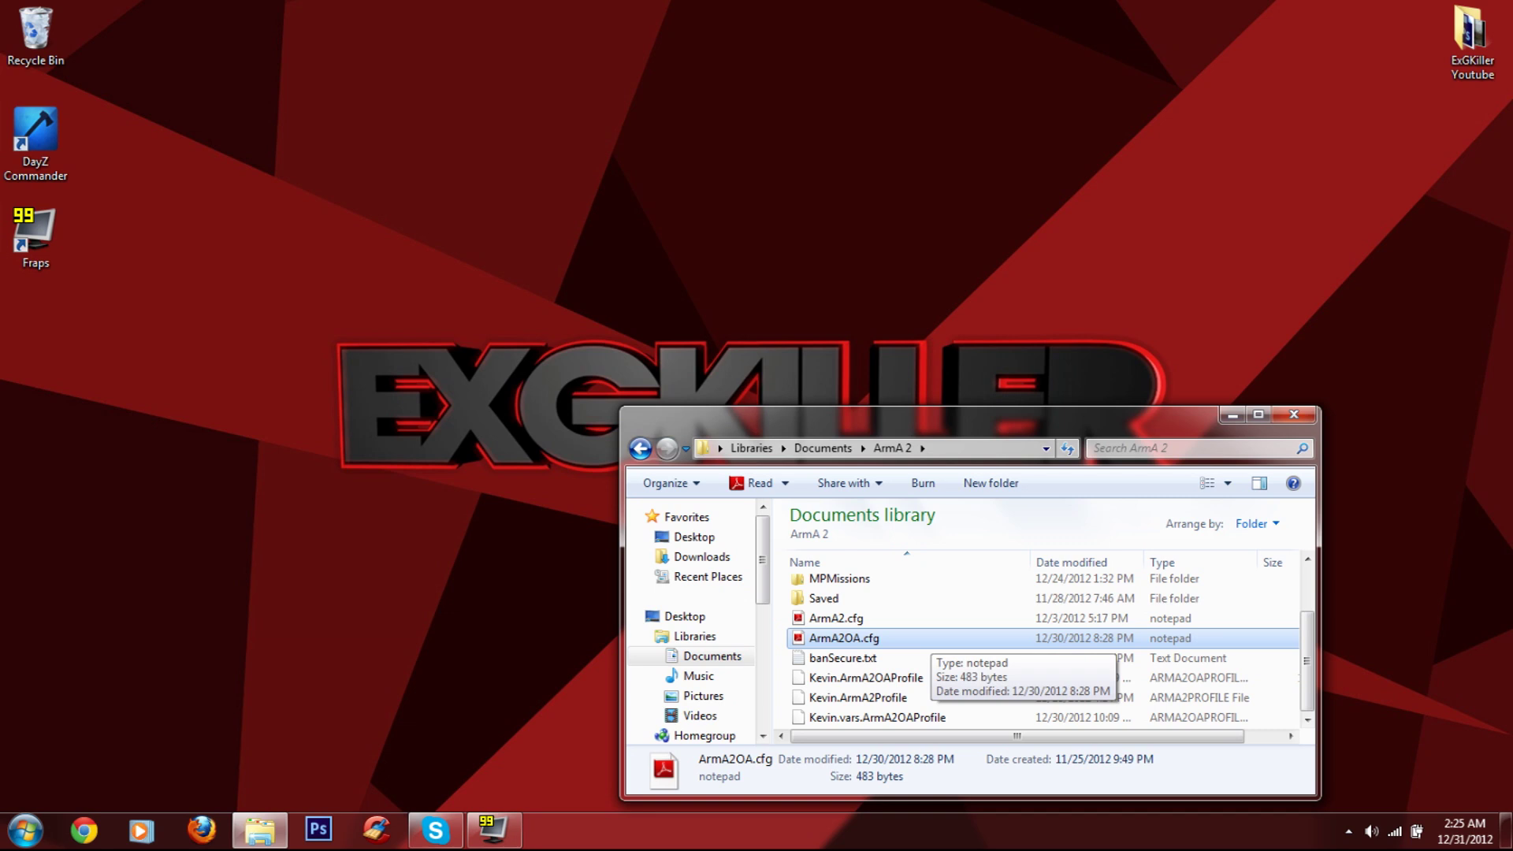
click(929, 637)
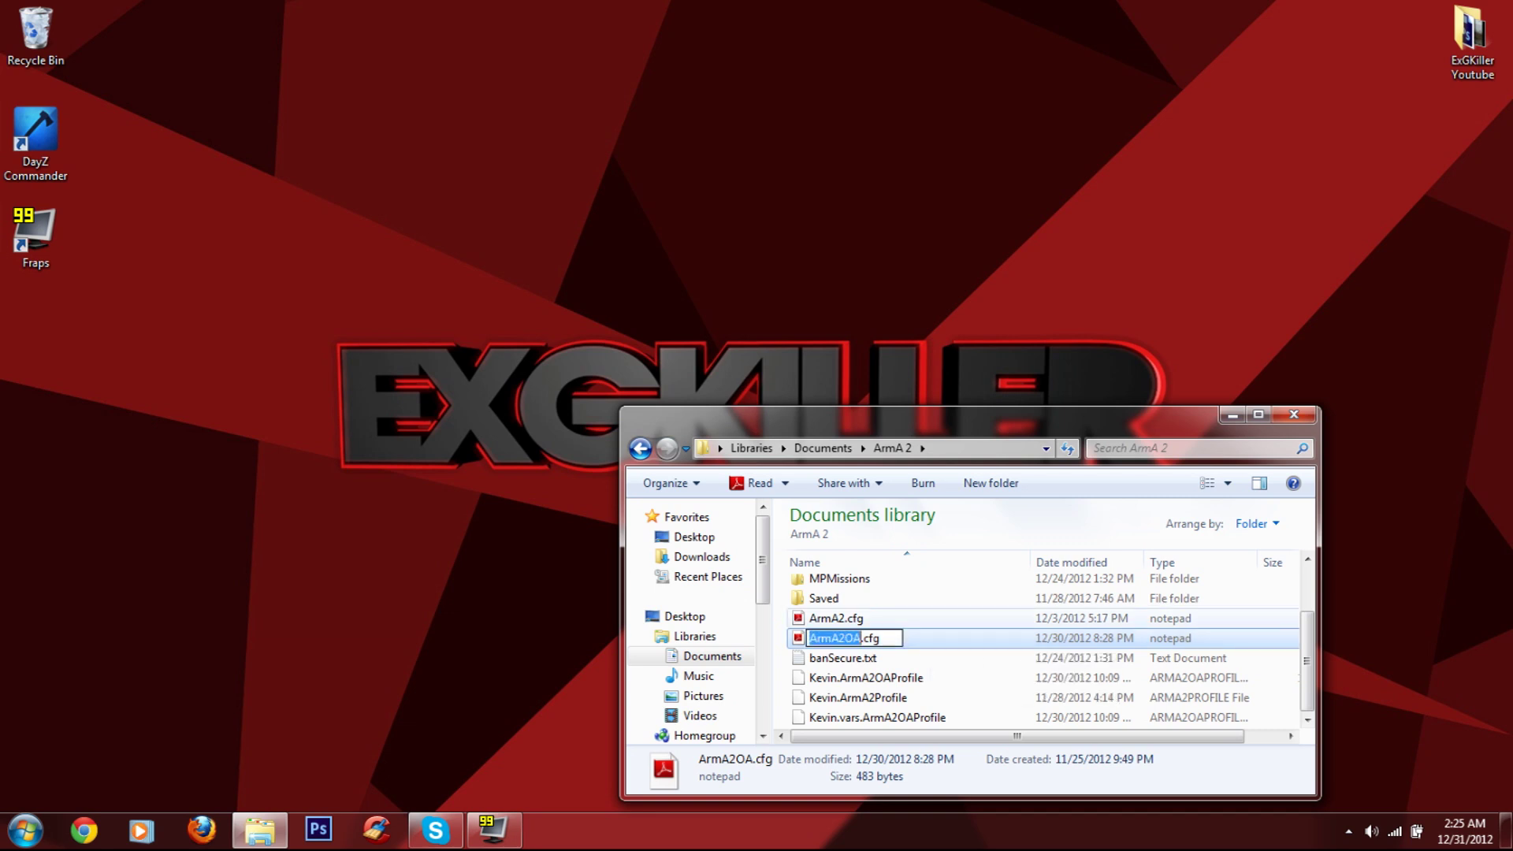
click(906, 618)
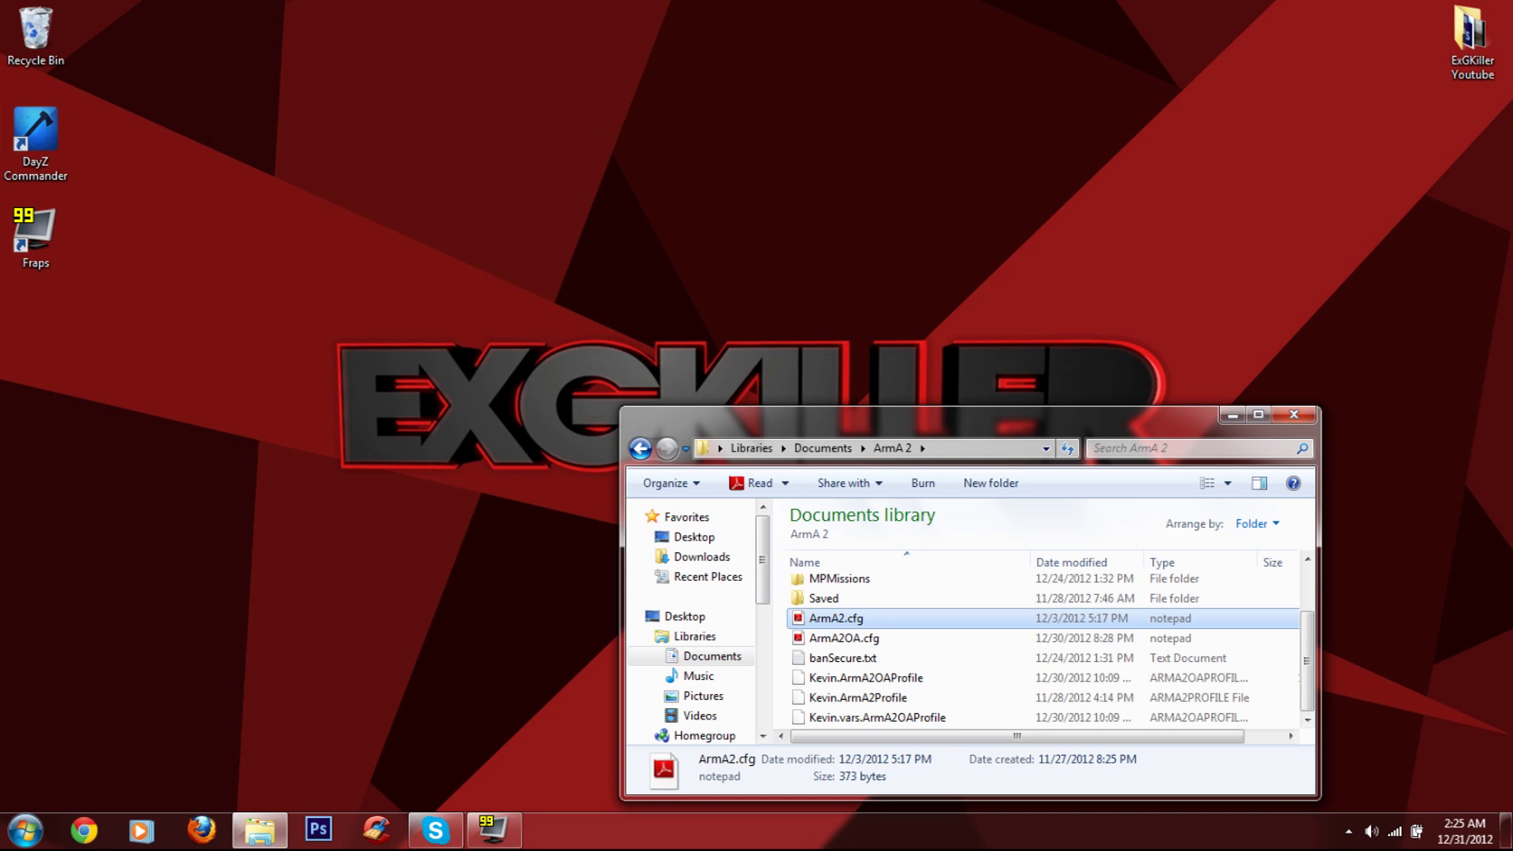
drag(774, 618, 775, 691)
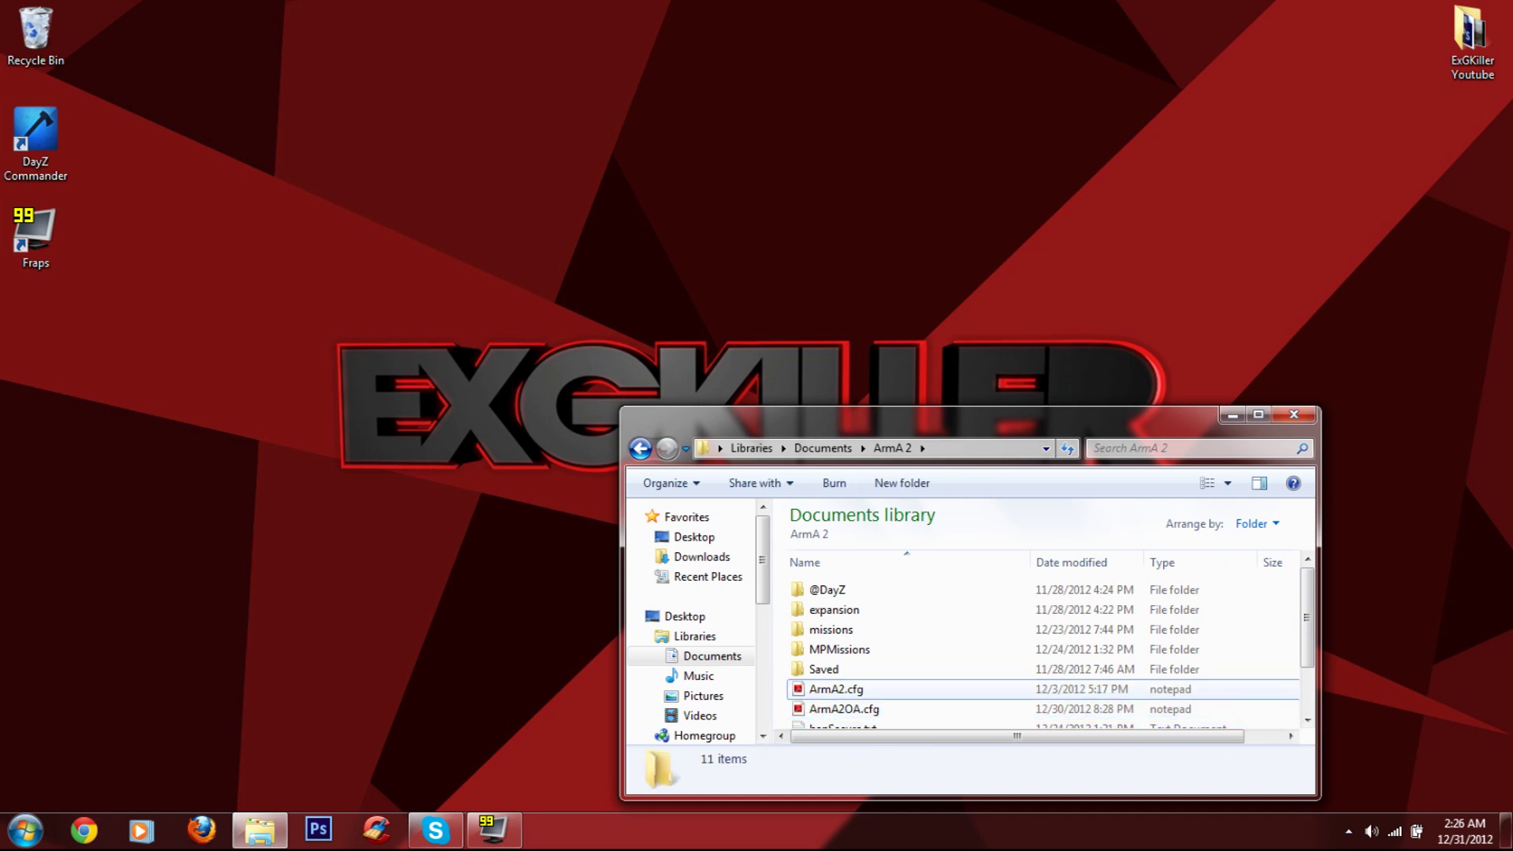
click(906, 688)
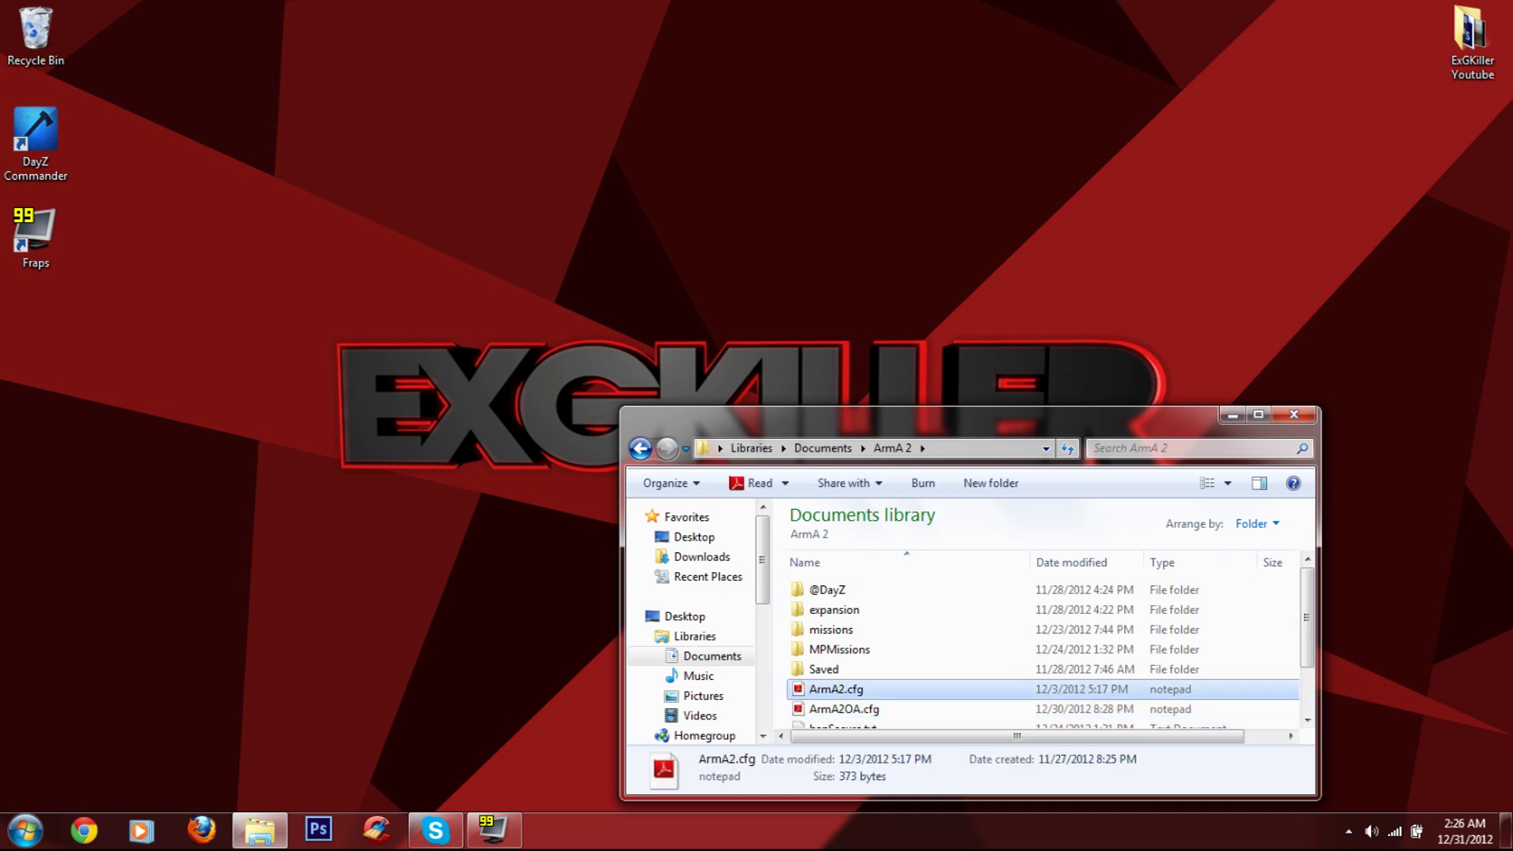
click(906, 709)
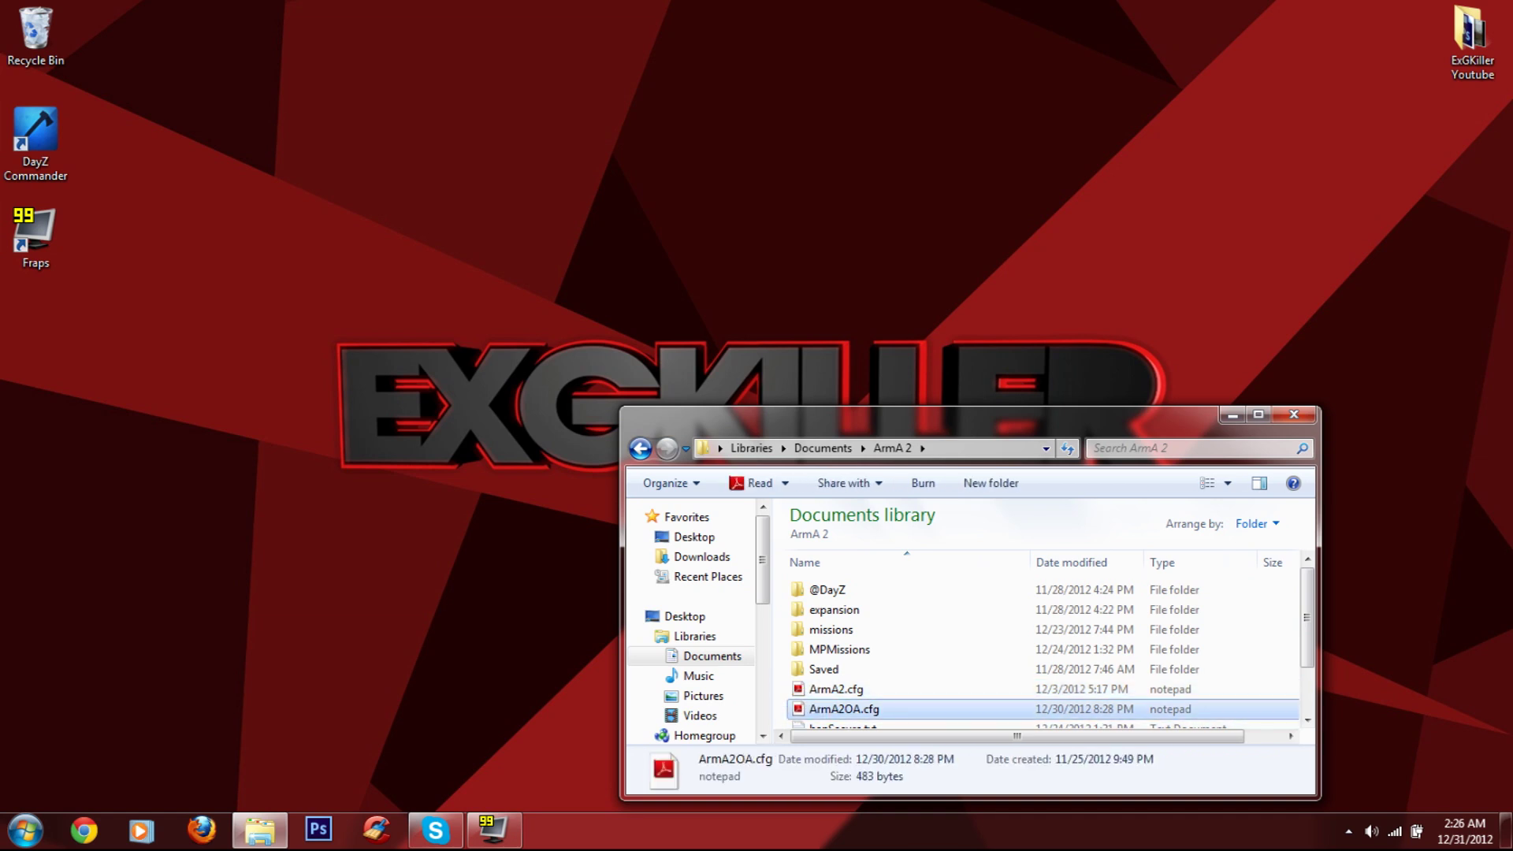
drag(780, 683, 858, 713)
right_click(857, 713)
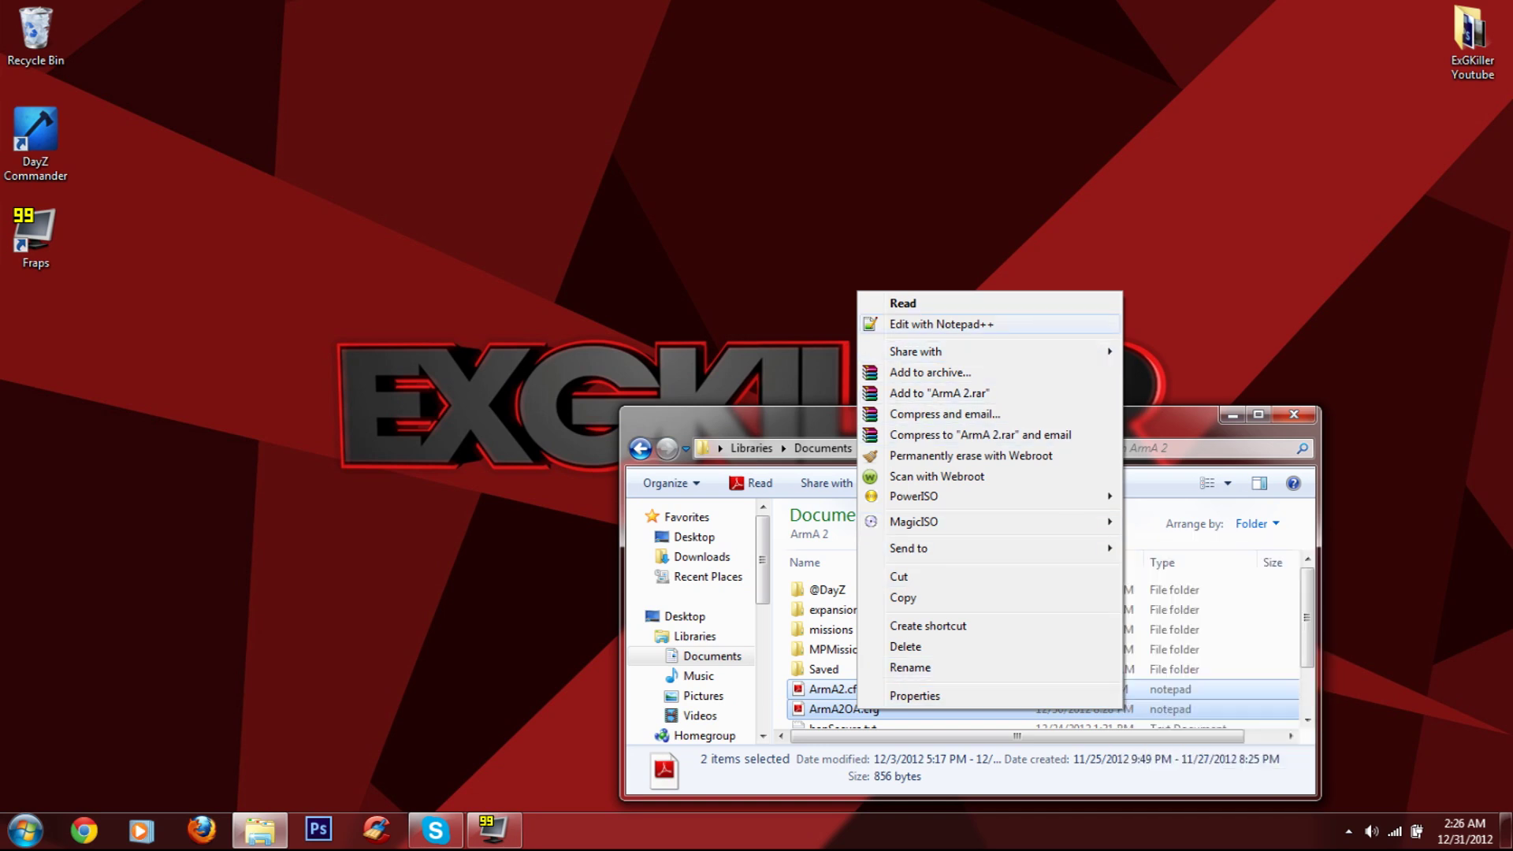
Step: Open only ArmA2.cfg in Notepad and maximize its window
click(827, 709)
click(835, 688)
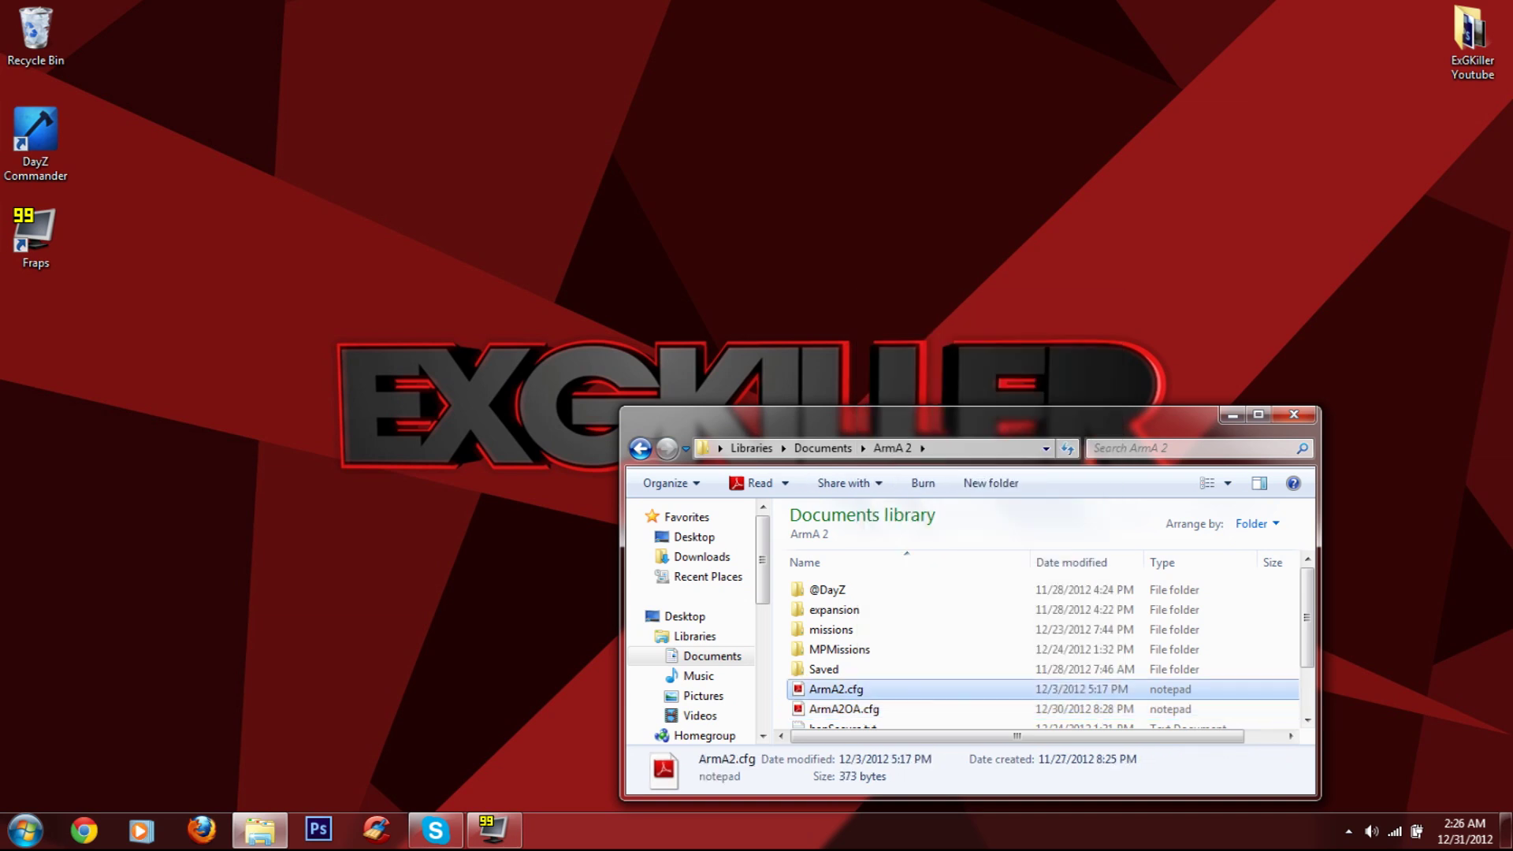
right_click(835, 689)
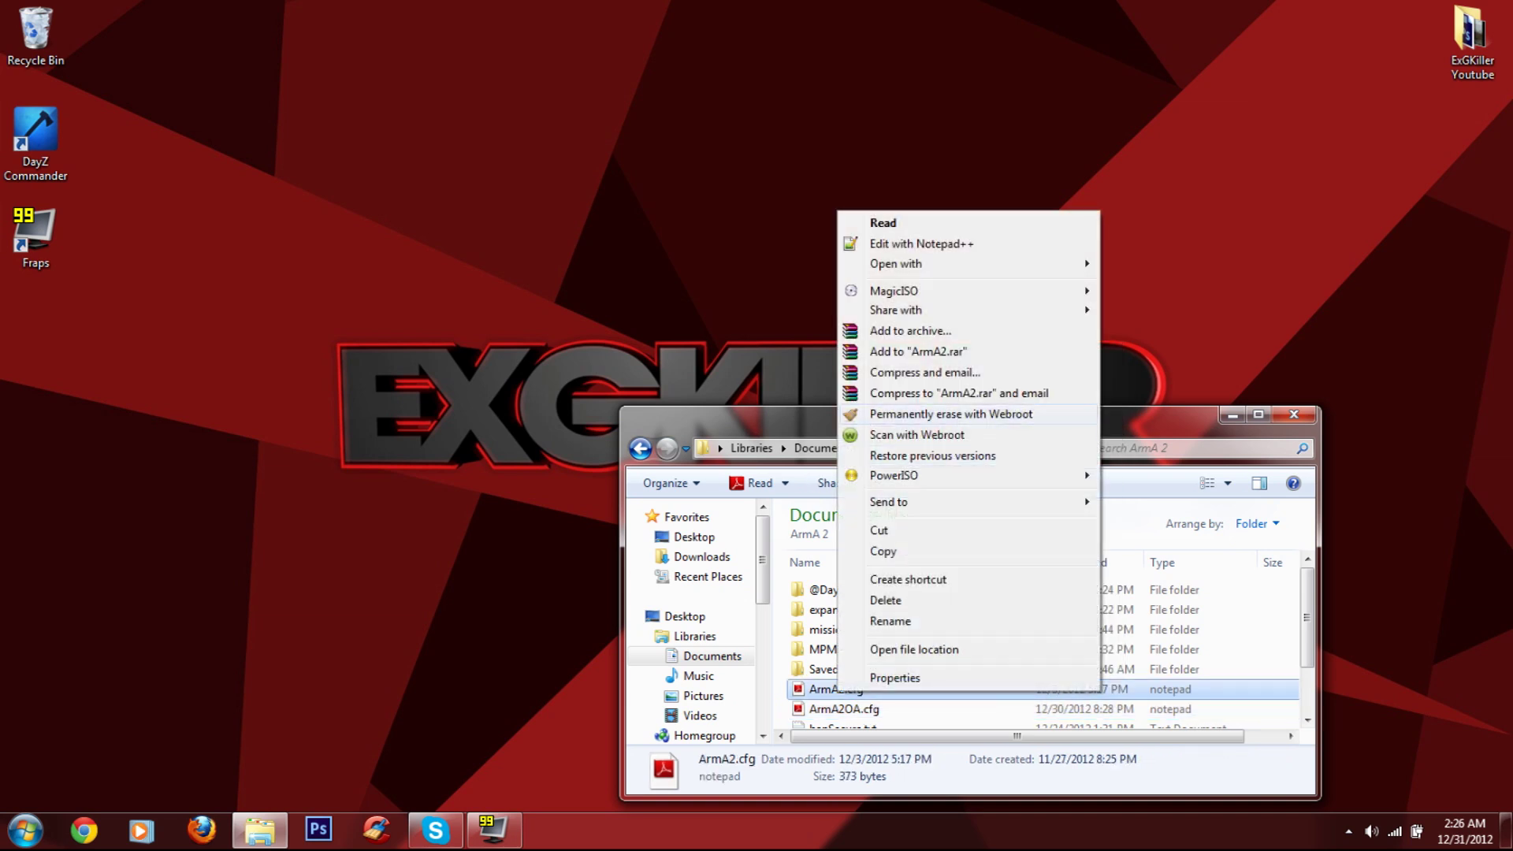
mouse_move(945, 263)
click(1150, 284)
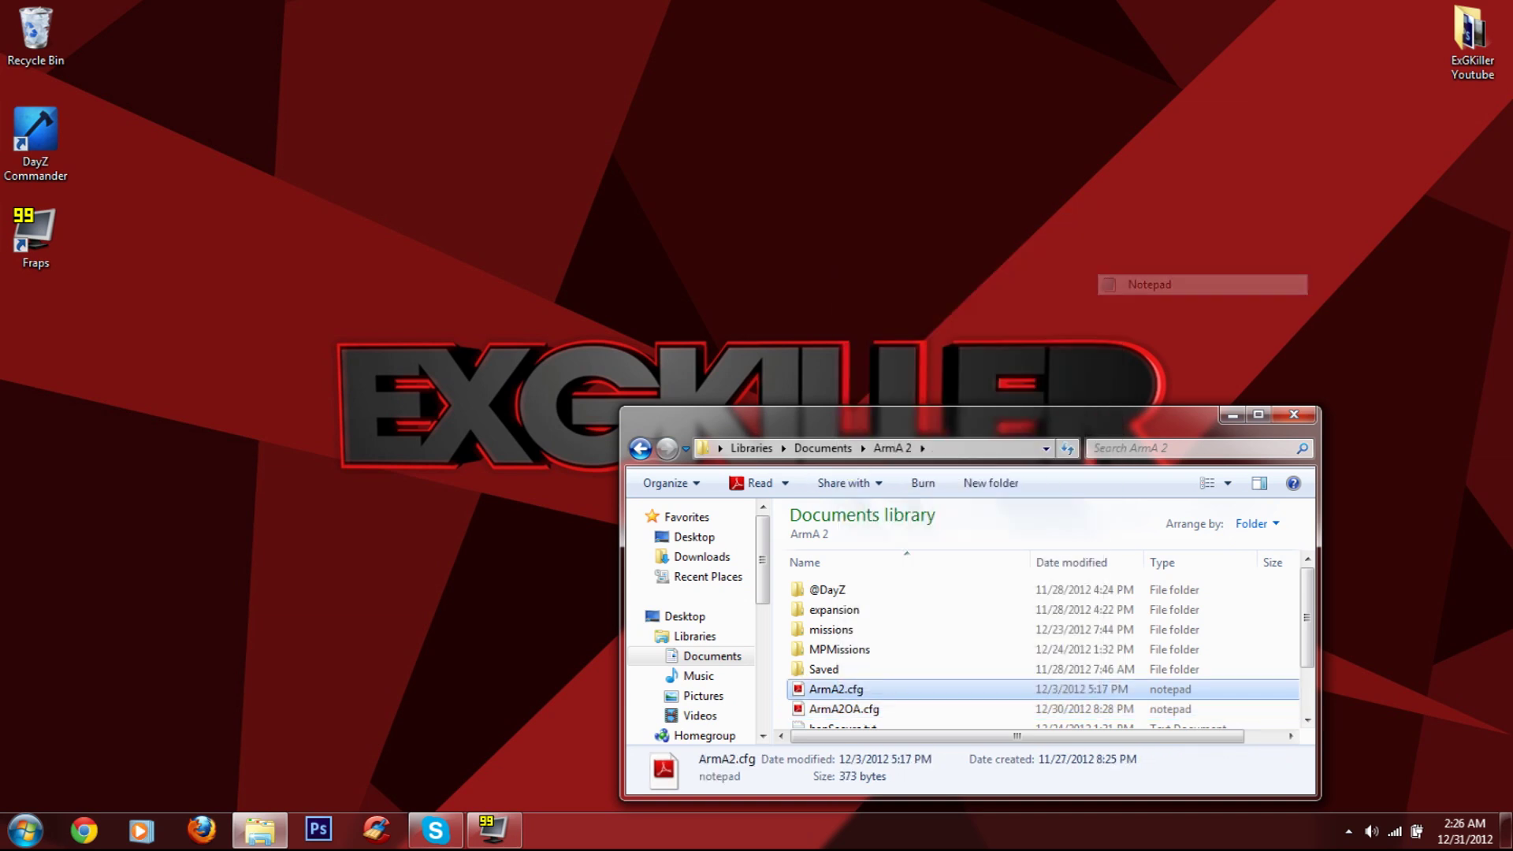
click(1042, 68)
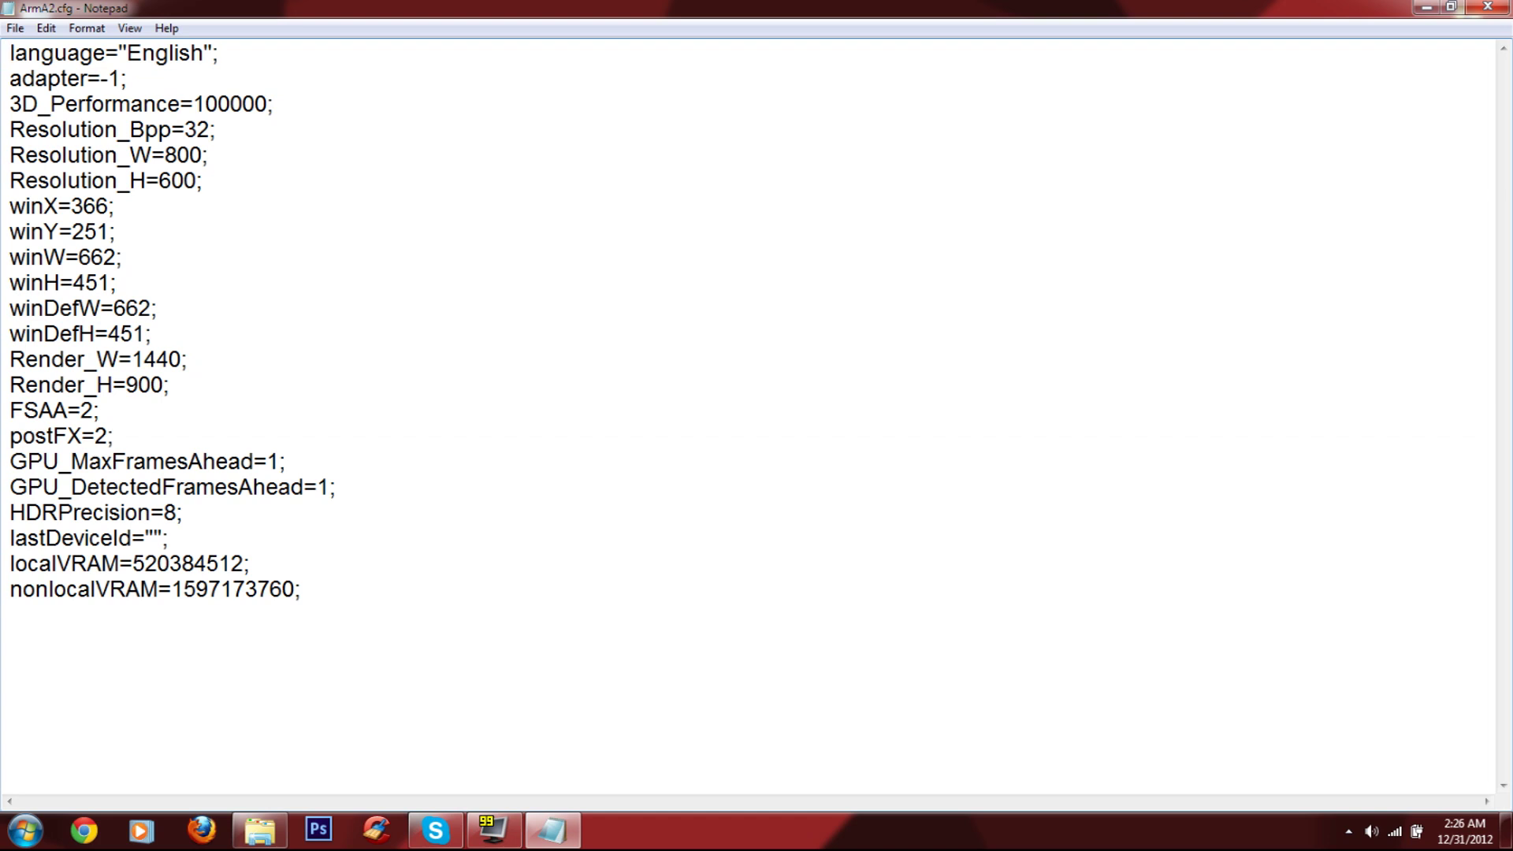
Step: Examine the GPU_MaxFramesAhead and GPU_DetectedFramesAhead settings in ArmA2.cfg, and close the file
drag(9, 462, 337, 462)
drag(9, 462, 268, 461)
click(281, 461)
click(427, 443)
right_click(428, 445)
click(428, 283)
click(1486, 7)
Step: Open ArmA2OA.cfg from the ArmA 2 folder in Notepad
right_click(881, 714)
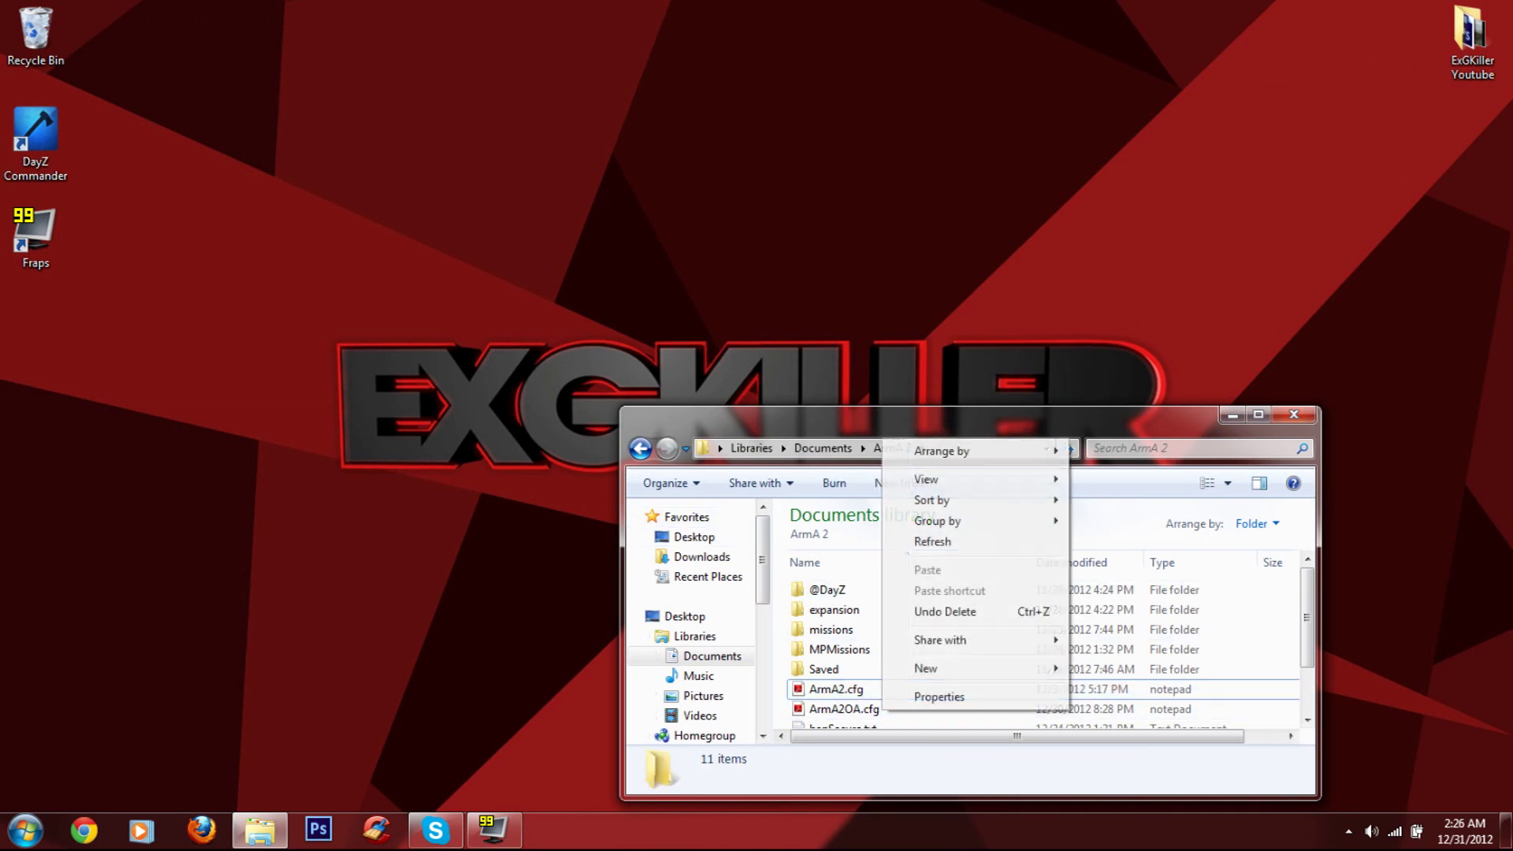
click(844, 709)
right_click(882, 710)
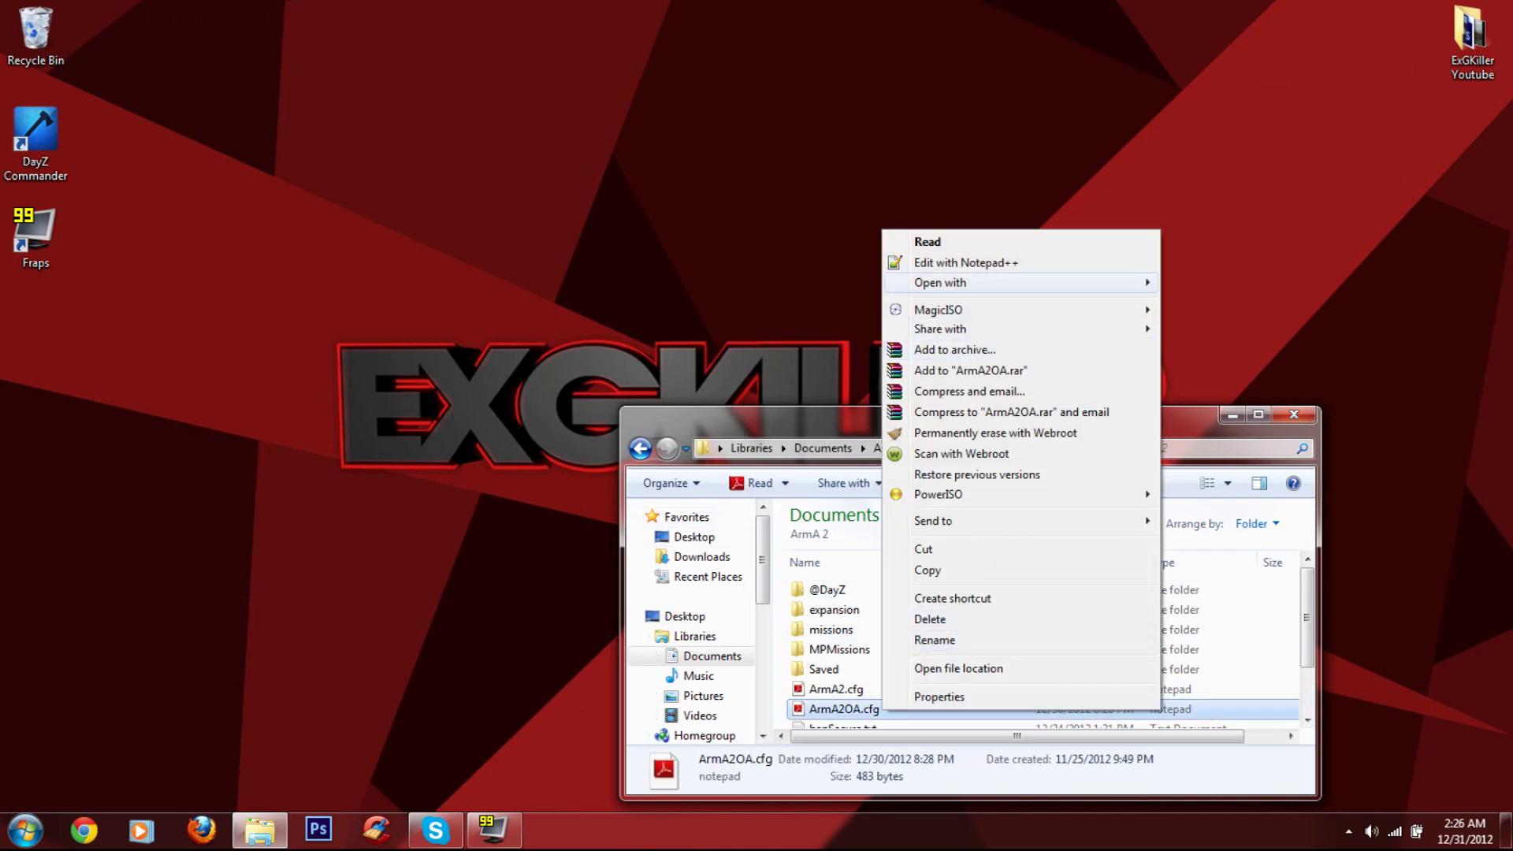
mouse_move(985, 282)
click(1210, 303)
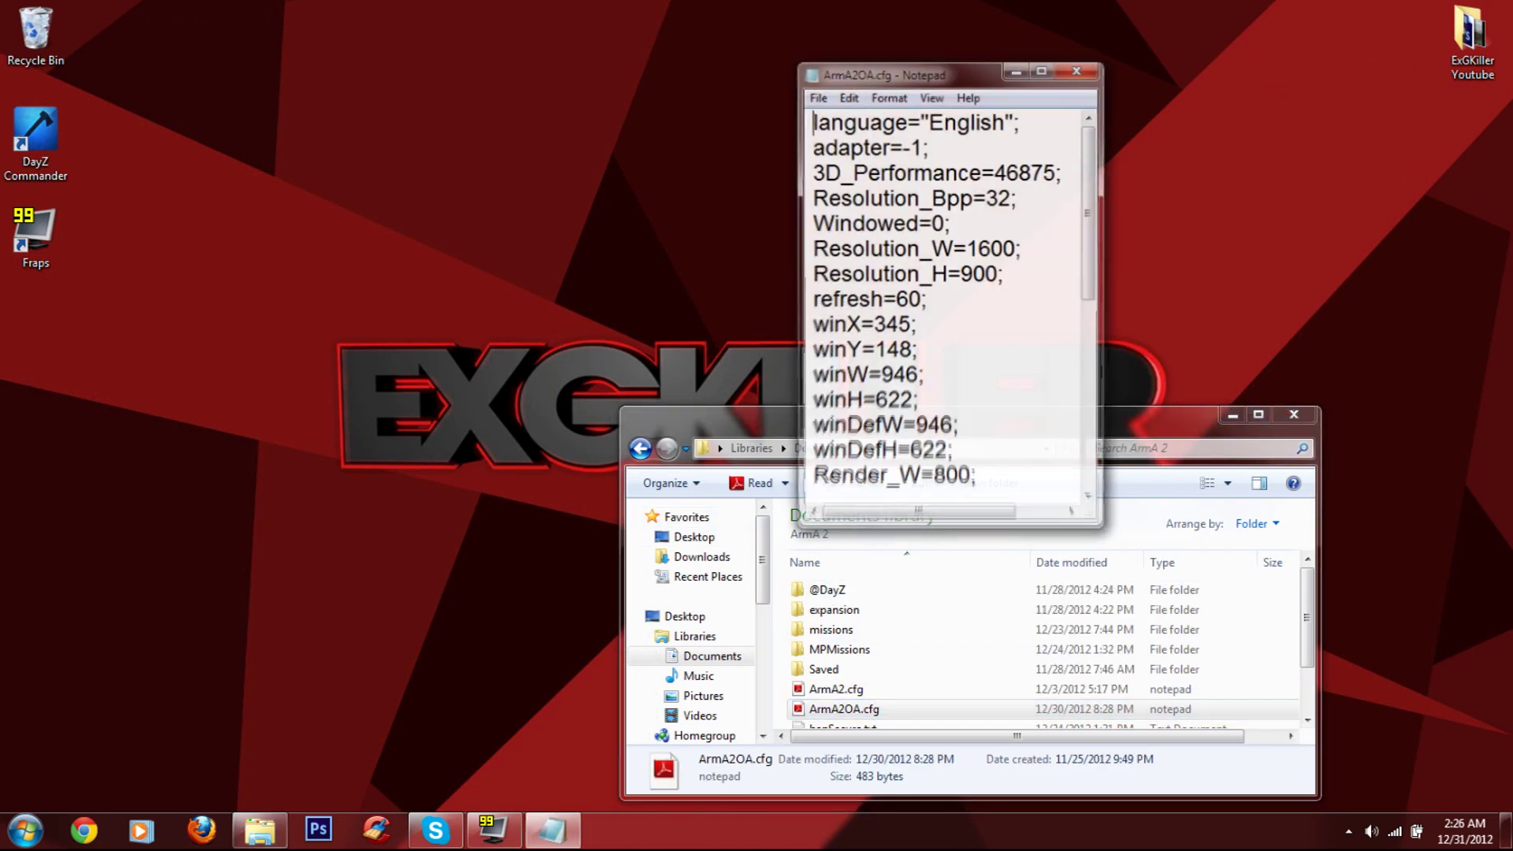
Step: Examine the GPU_MaxFramesAhead and GPU_DetectedFramesAhead settings in ArmA2OA.cfg, and close the file and folder windows
scroll(942, 307, down, 6)
scroll(942, 307, up, 1)
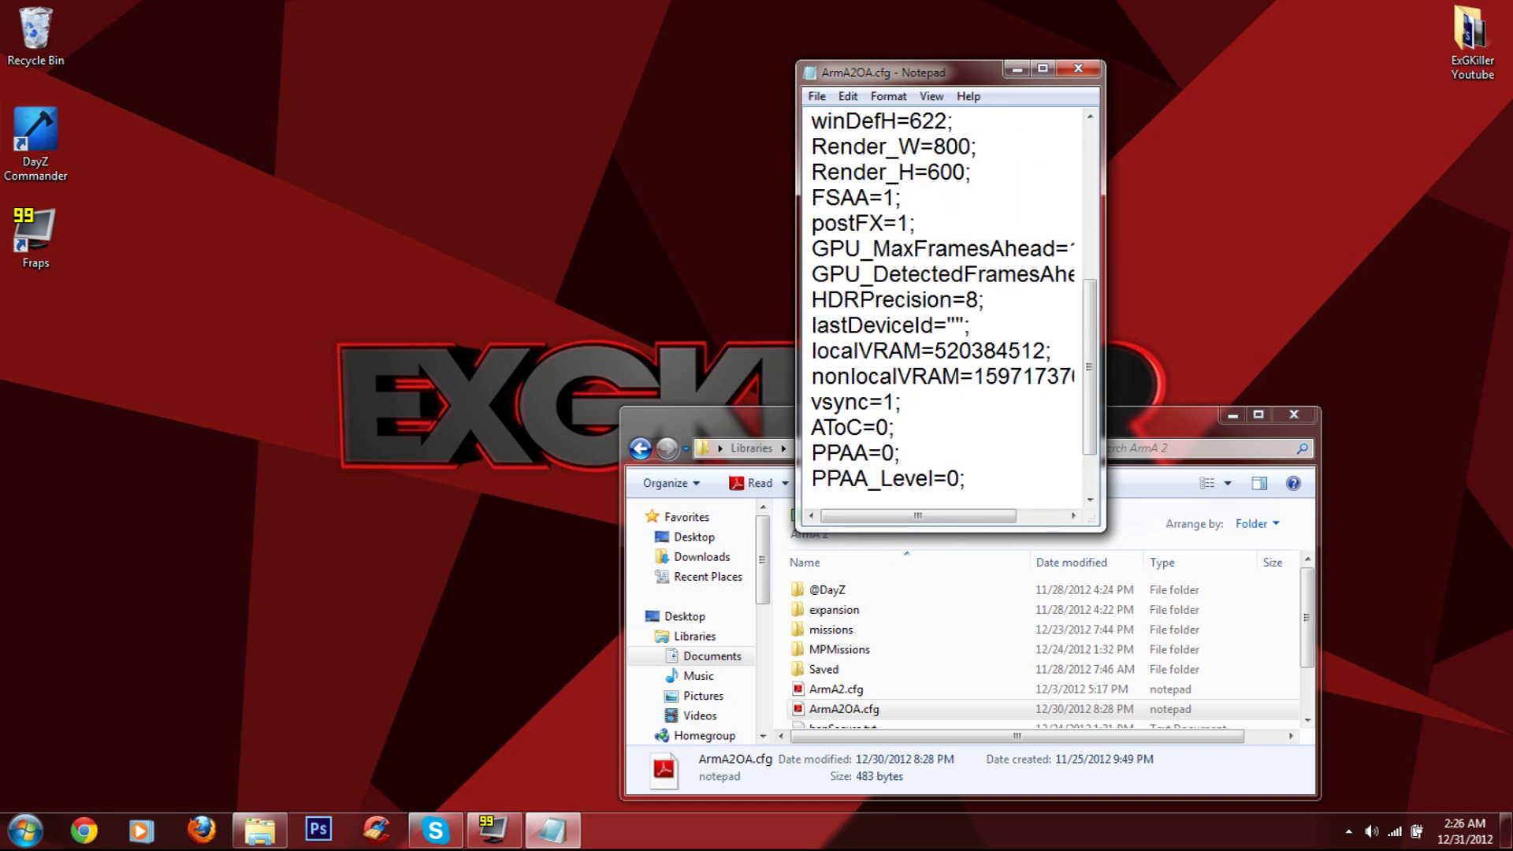
drag(915, 249, 1032, 249)
click(1017, 249)
click(1054, 274)
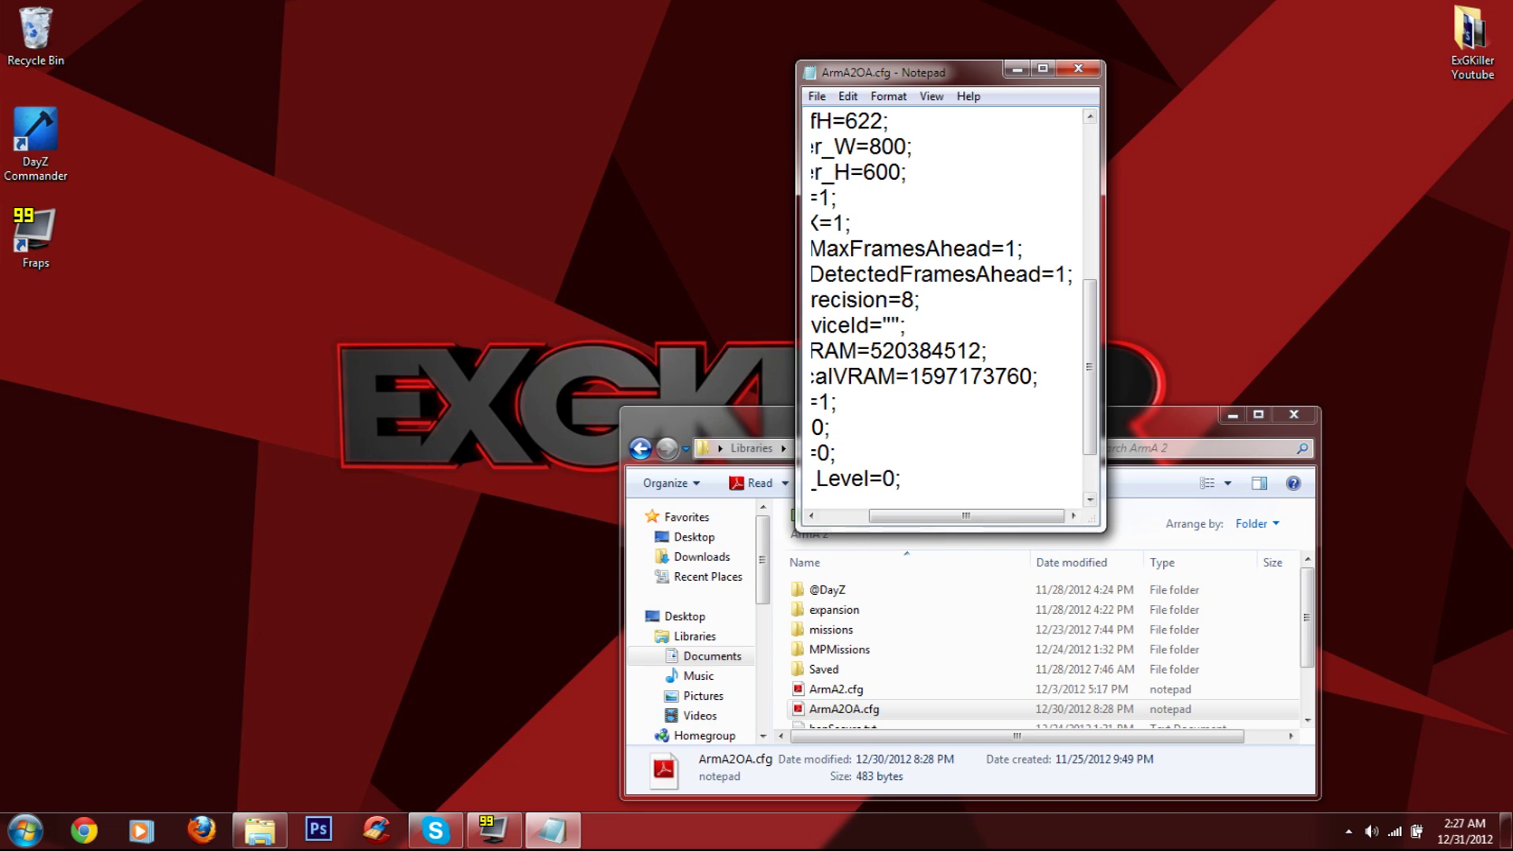
click(1078, 69)
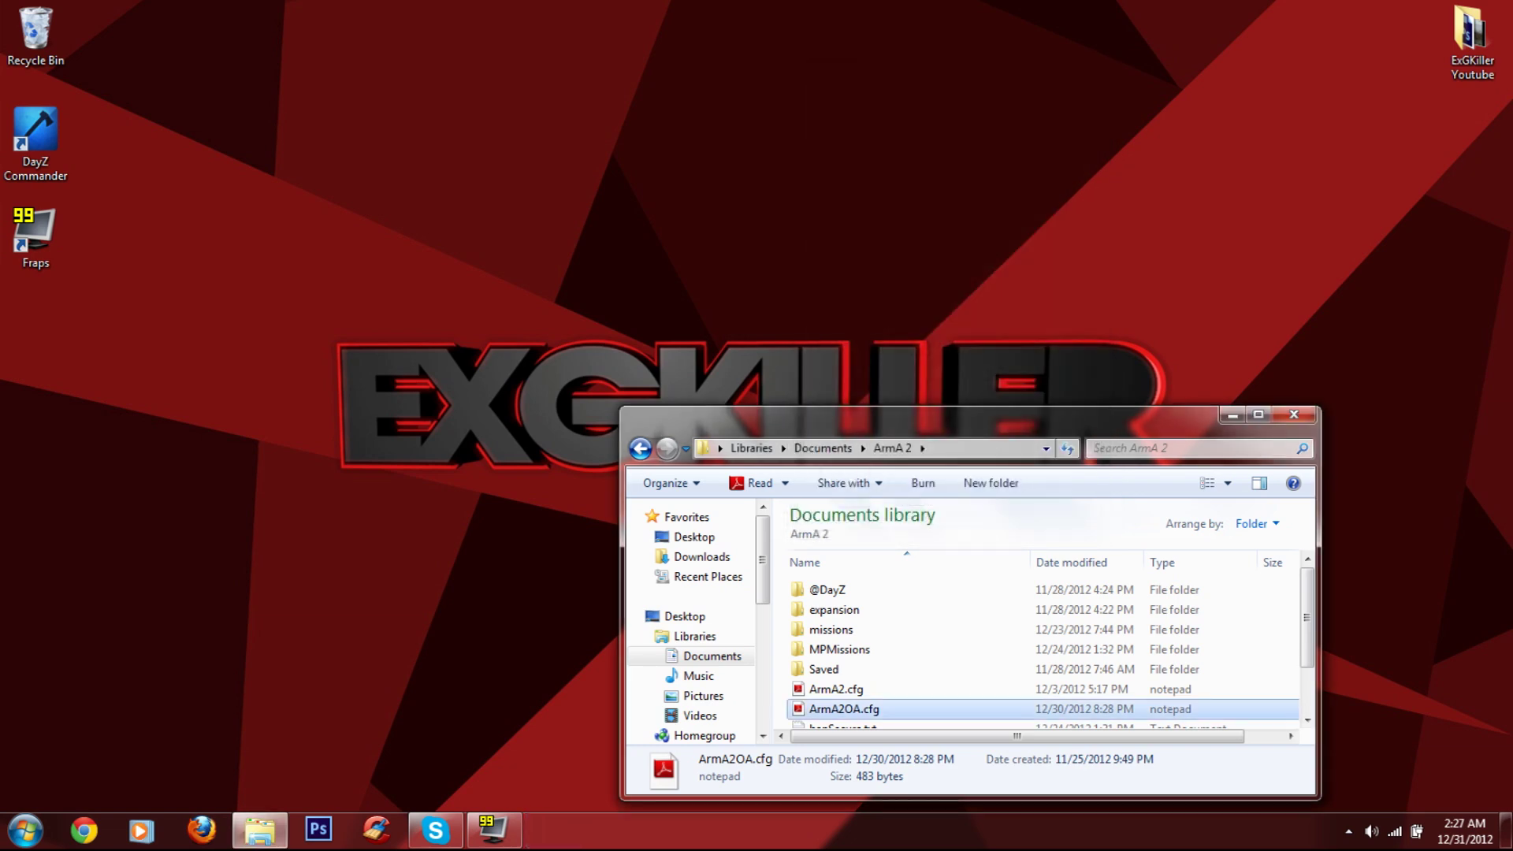
double_click(790, 417)
click(1485, 10)
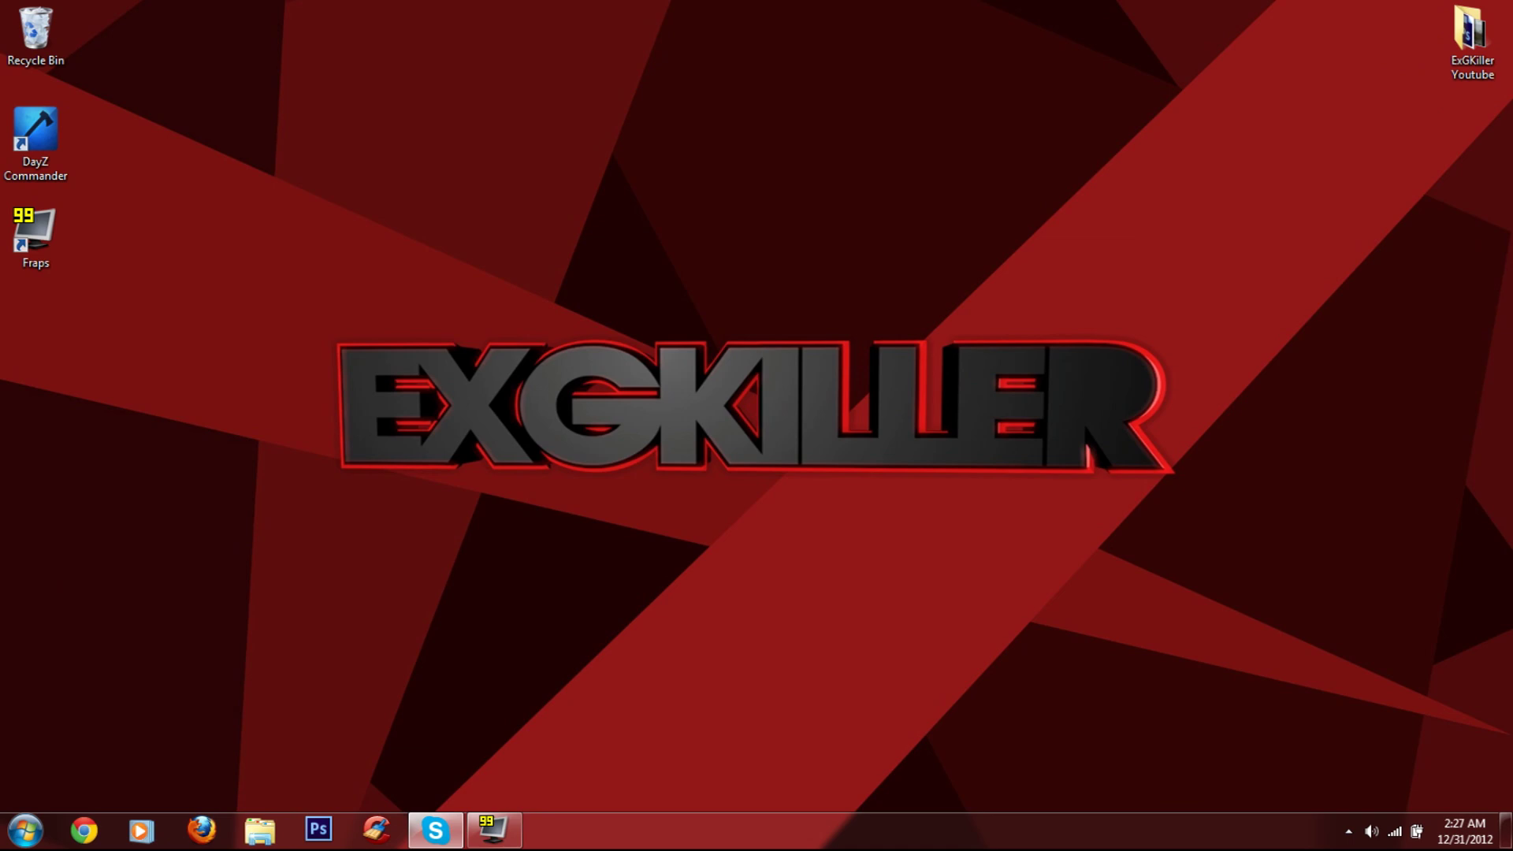
drag(1324, 236, 151, 562)
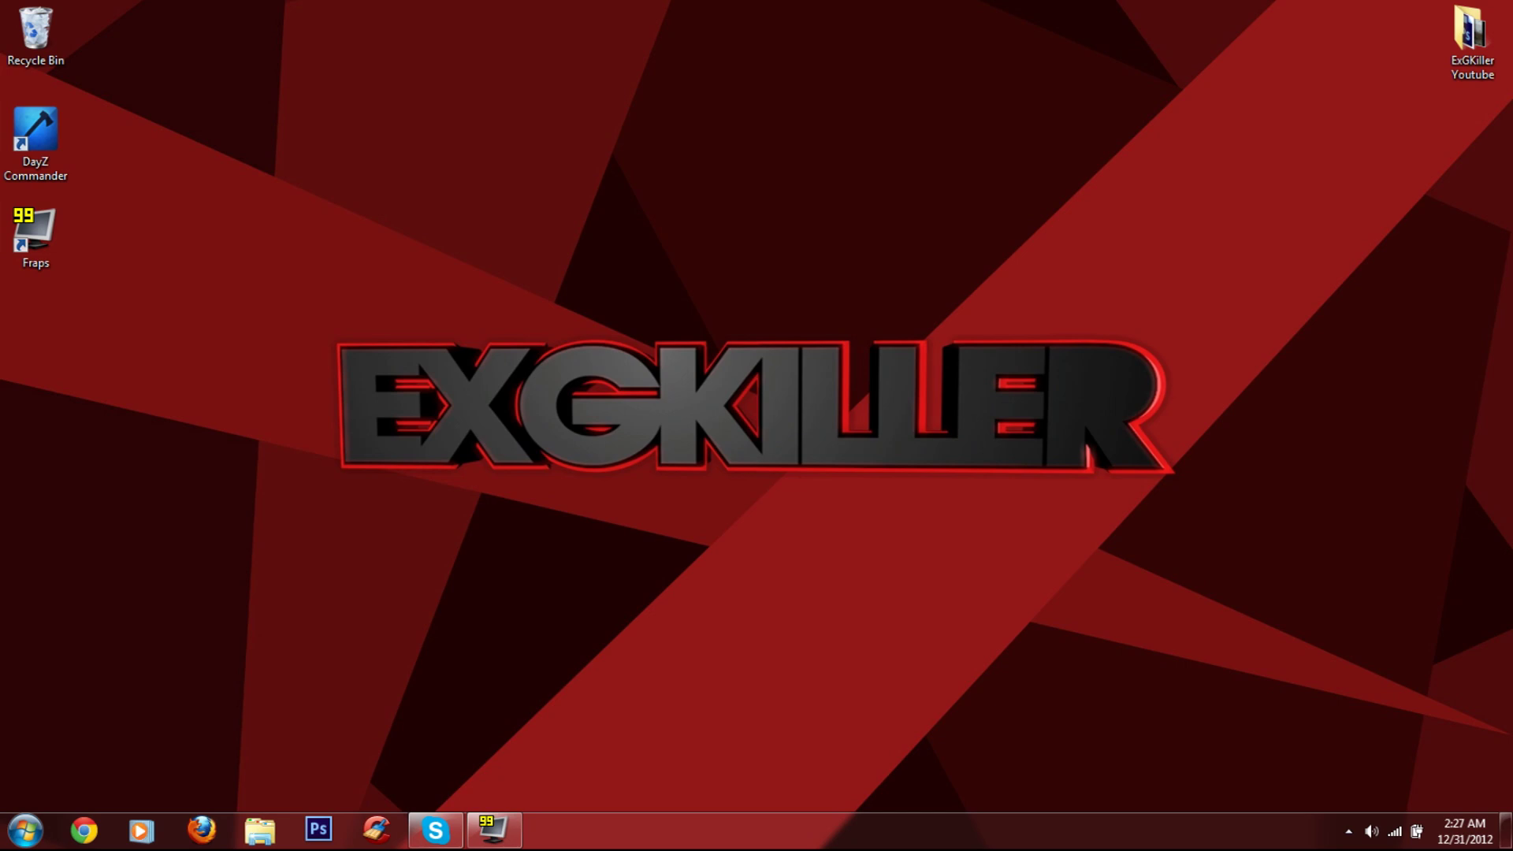
key(super)
key(super)
drag(214, 193, 23, 120)
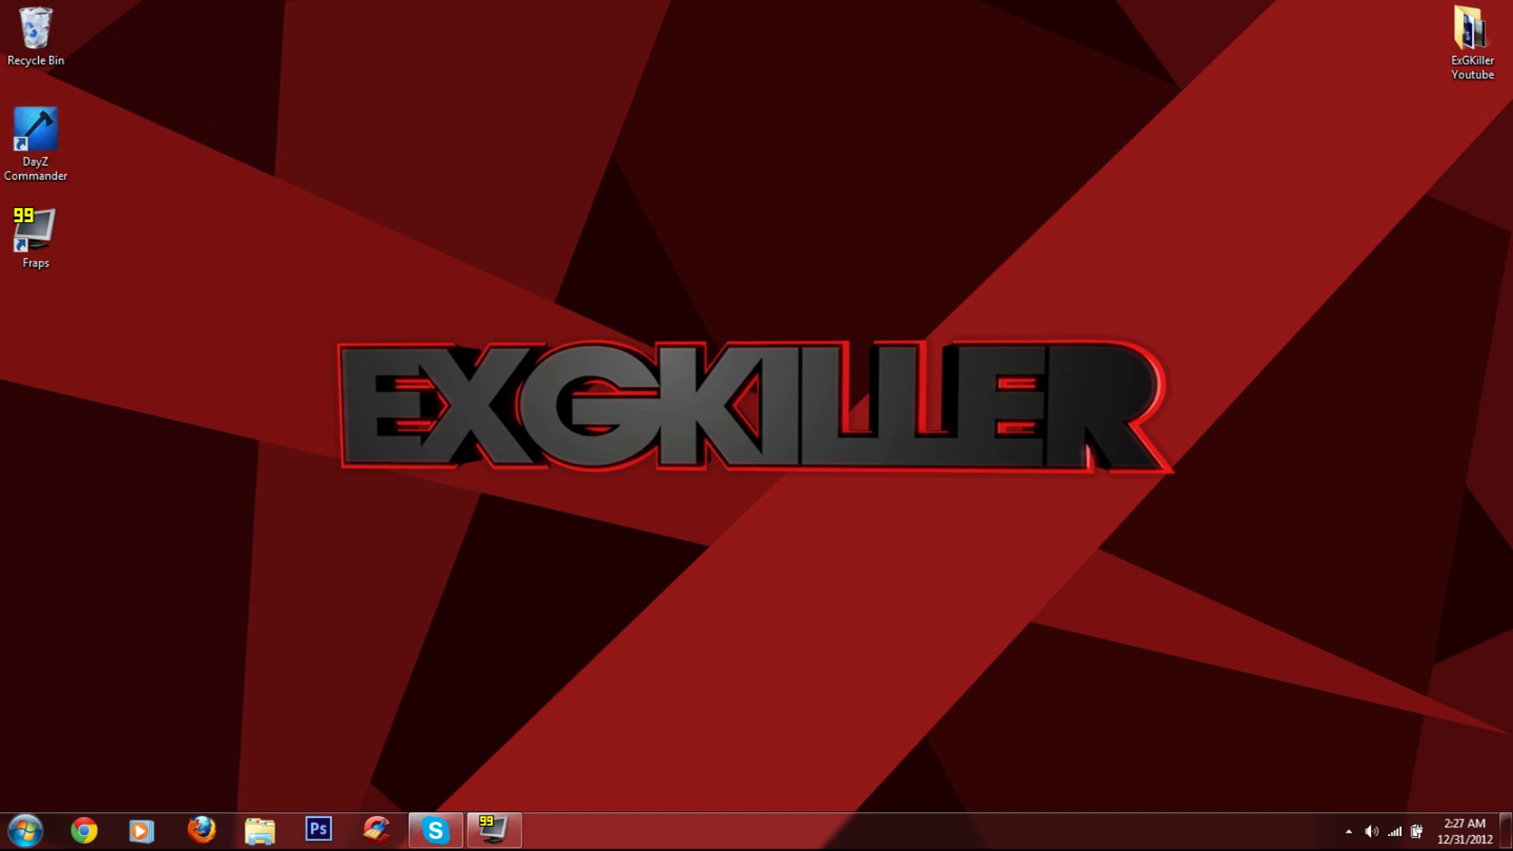